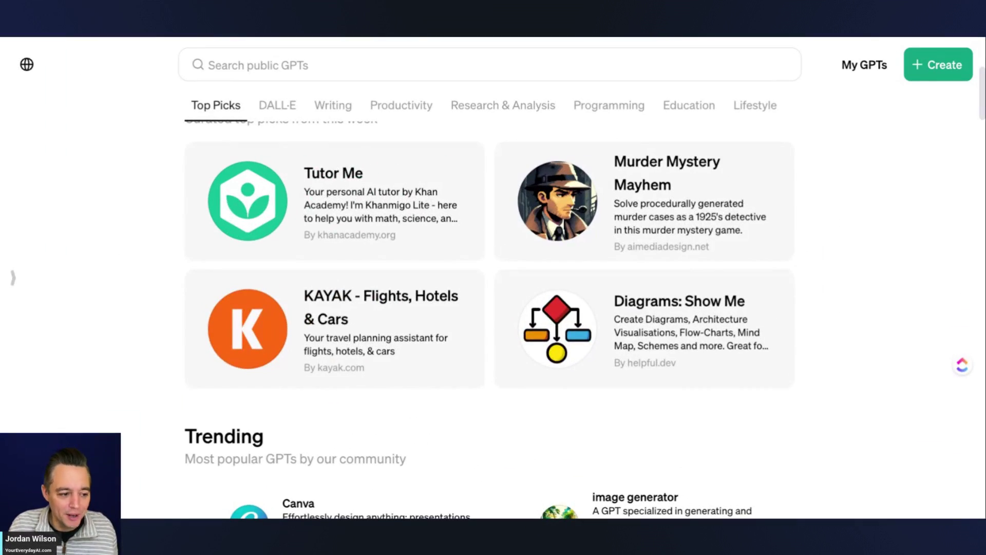
# Open the Tutor Me GPT from the top picks and look through the already open Khan Labs page about Khanmigo
pyautogui.click(322, 197)
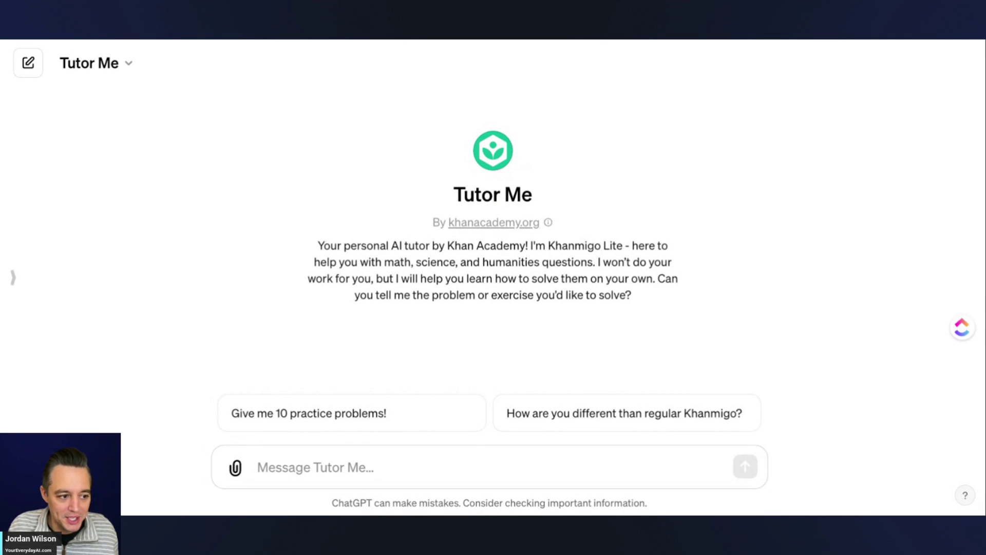
pyautogui.hotkey('ctrl', 'Tab')
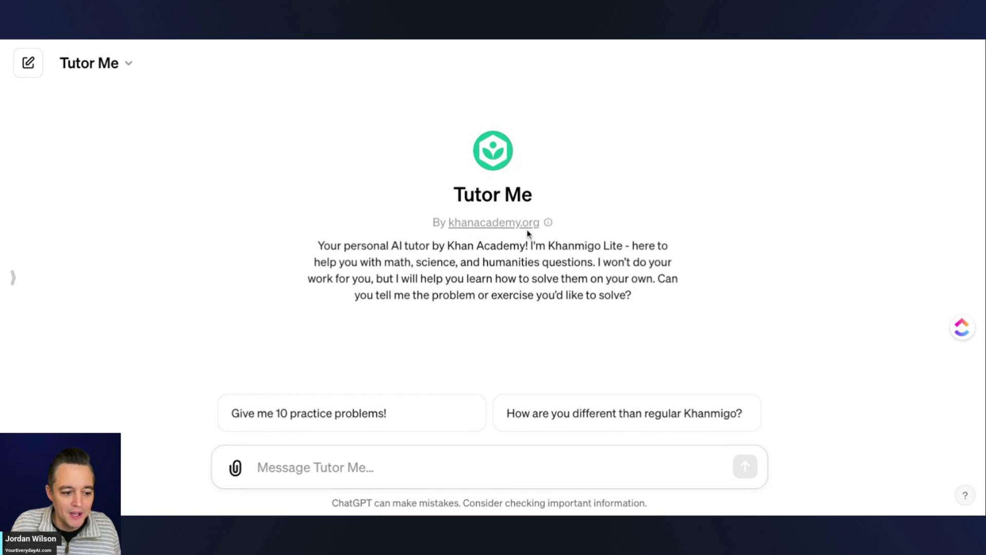
pyautogui.hotkey('ctrl', 'Tab')
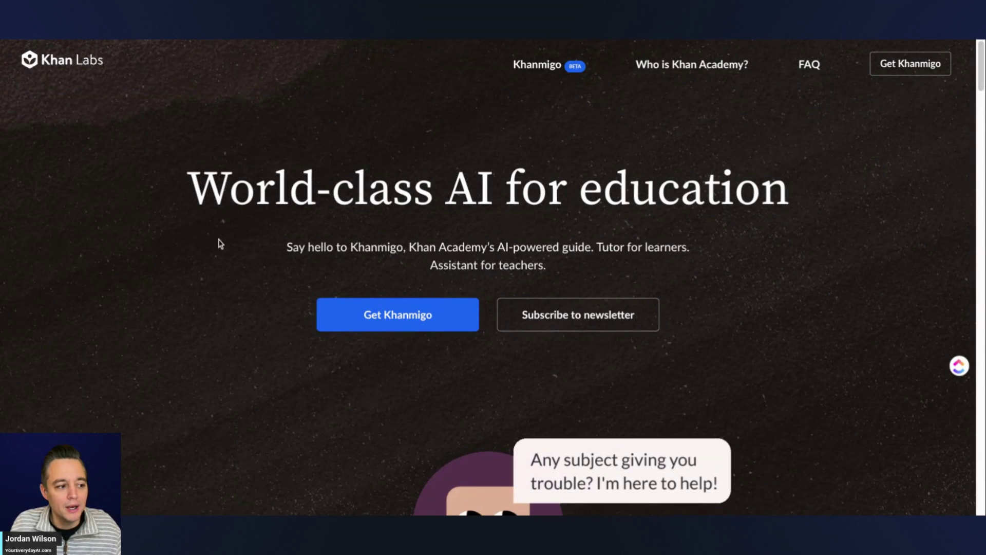
pyautogui.scroll(-2, 211, 248)
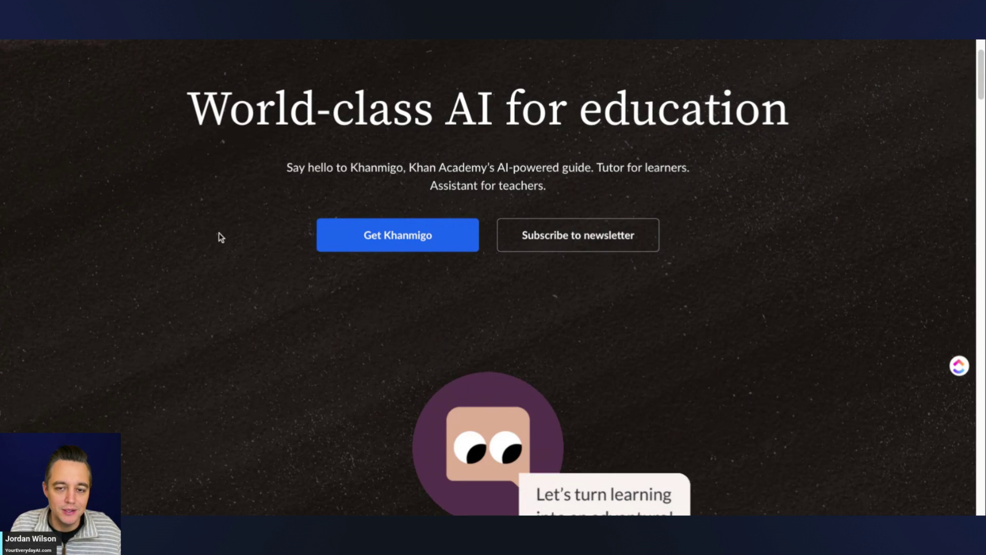
pyautogui.scroll(-1, 234, 238)
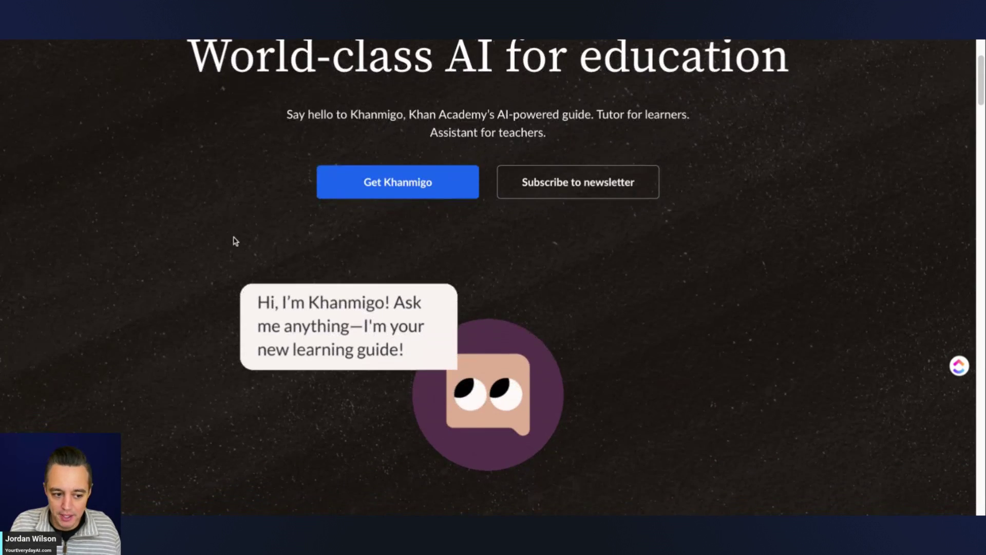
pyautogui.scroll(-10, 229, 244)
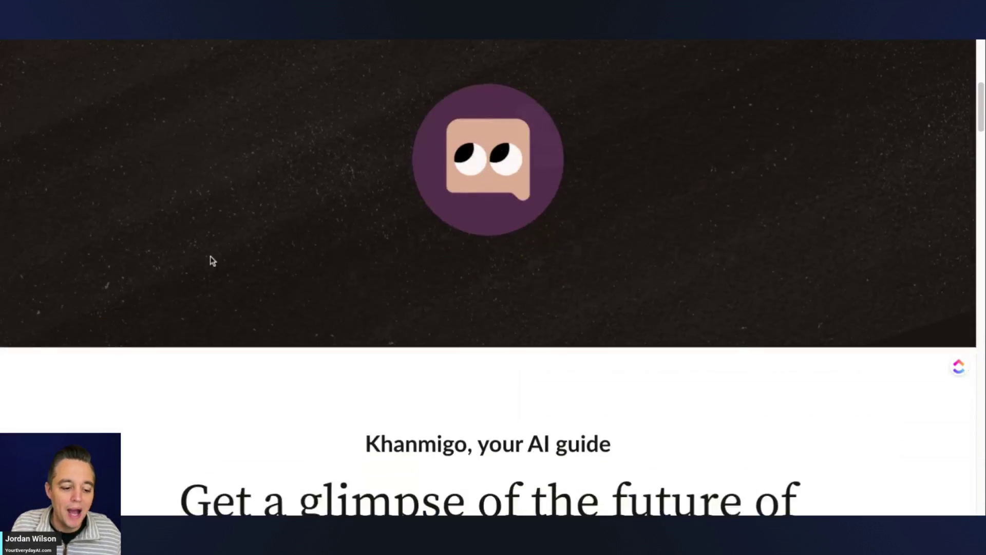
pyautogui.scroll(-10, 215, 261)
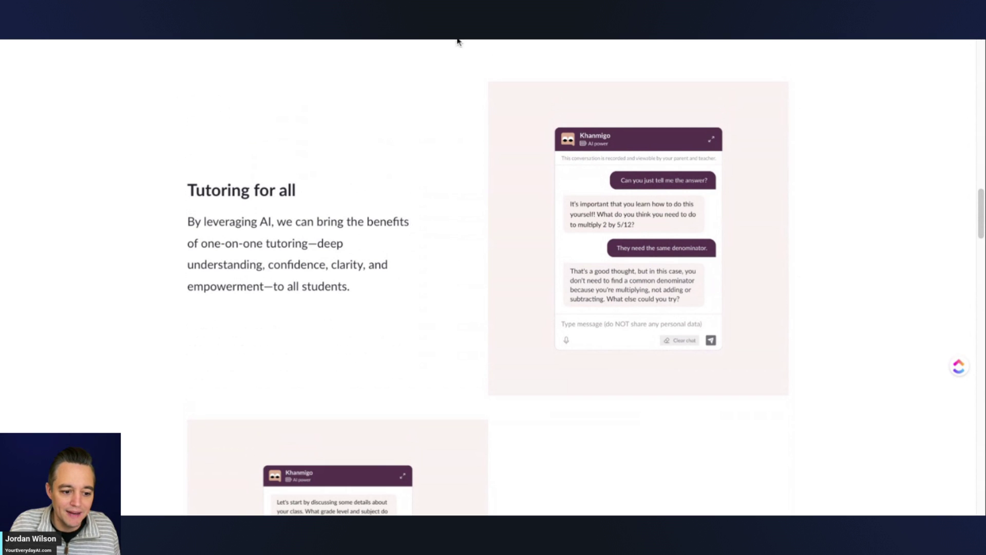
# Return to the Tutor Me chat, send the suggested question "How are you different than regular Khanmigo?" and read the reply to its end
pyautogui.hotkey('ctrl', 'Tab')
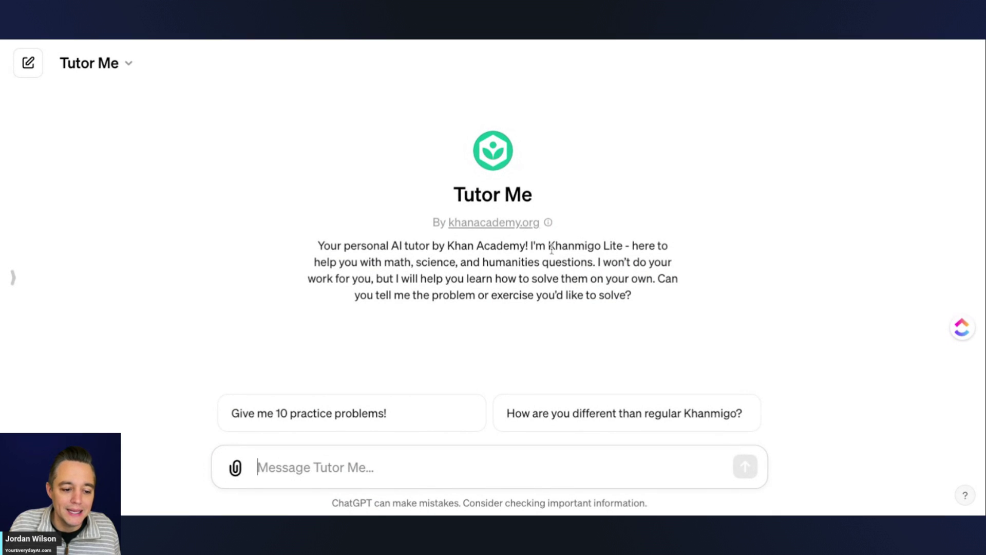
pyautogui.moveTo(549, 246); pyautogui.dragTo(632, 246)
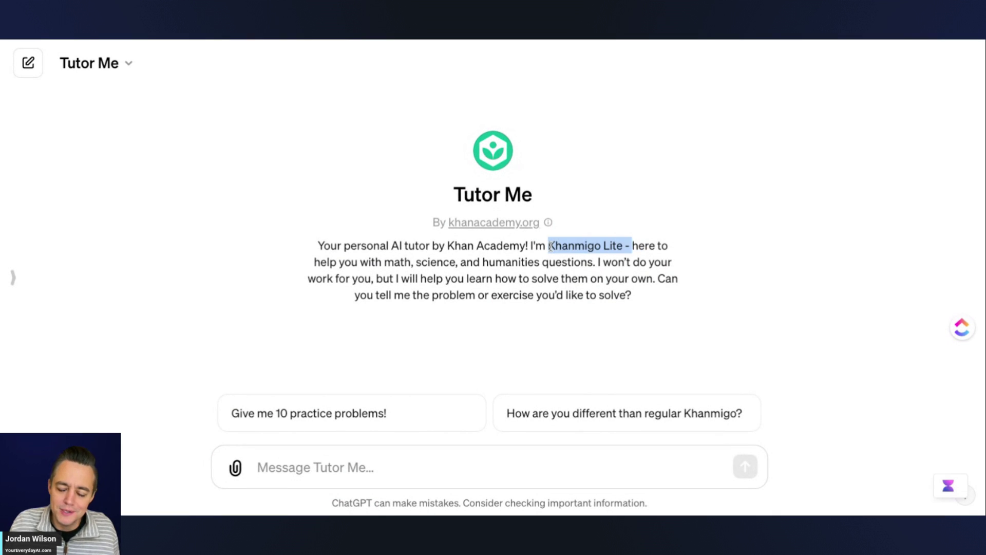
pyautogui.click(511, 467)
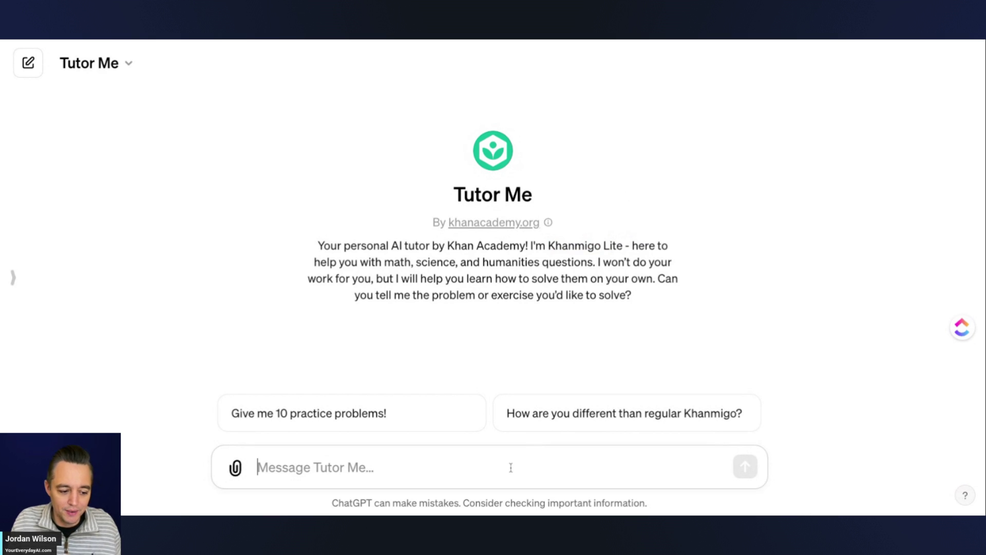
pyautogui.click(577, 420)
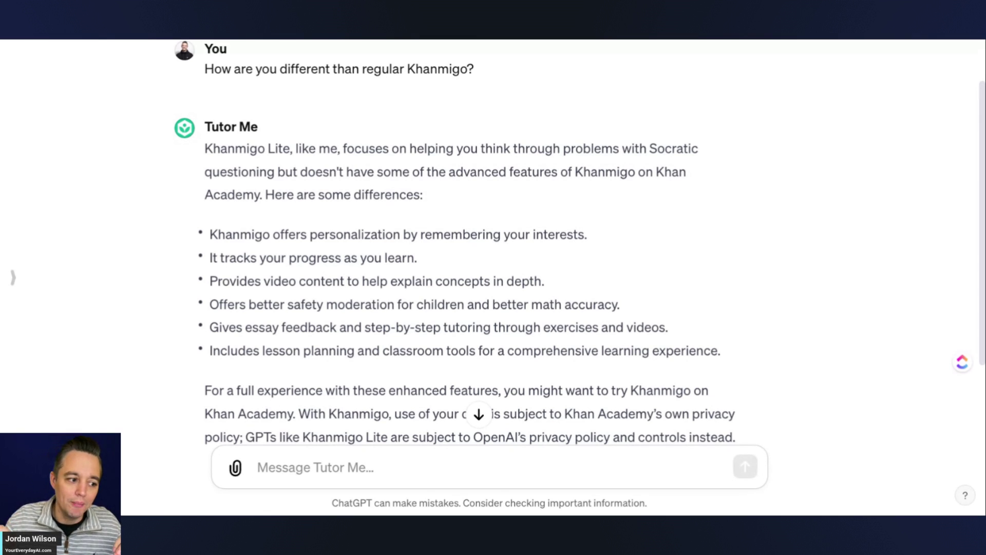
pyautogui.scroll(-3, 418, 418)
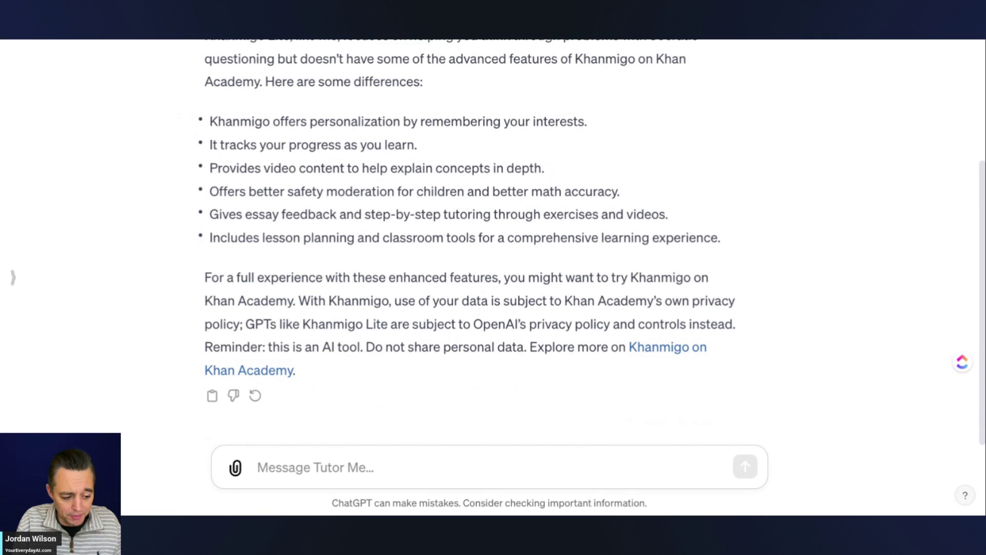
# Send Tutor Me the message "please help me learn long division"
pyautogui.write('please help me ')
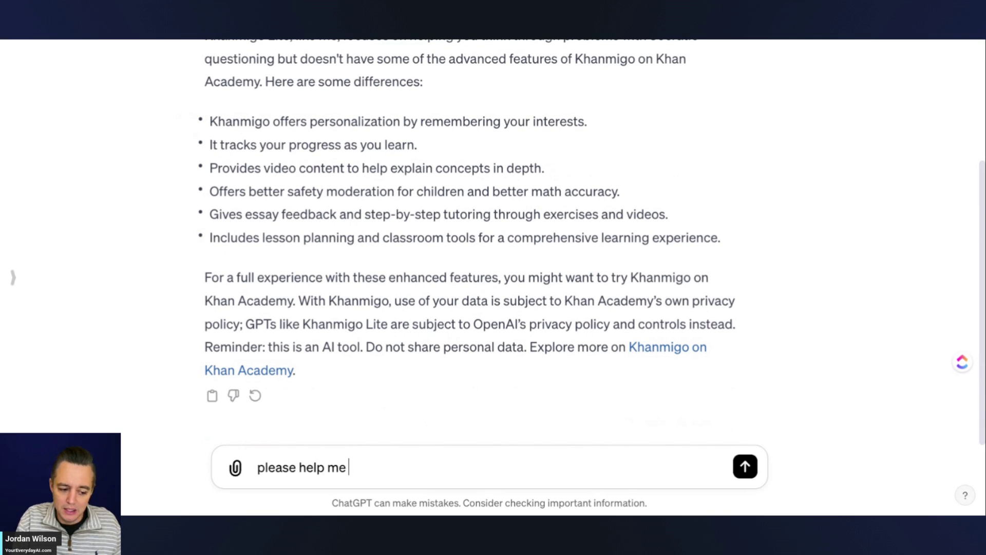
pyautogui.write('learn long divisio')
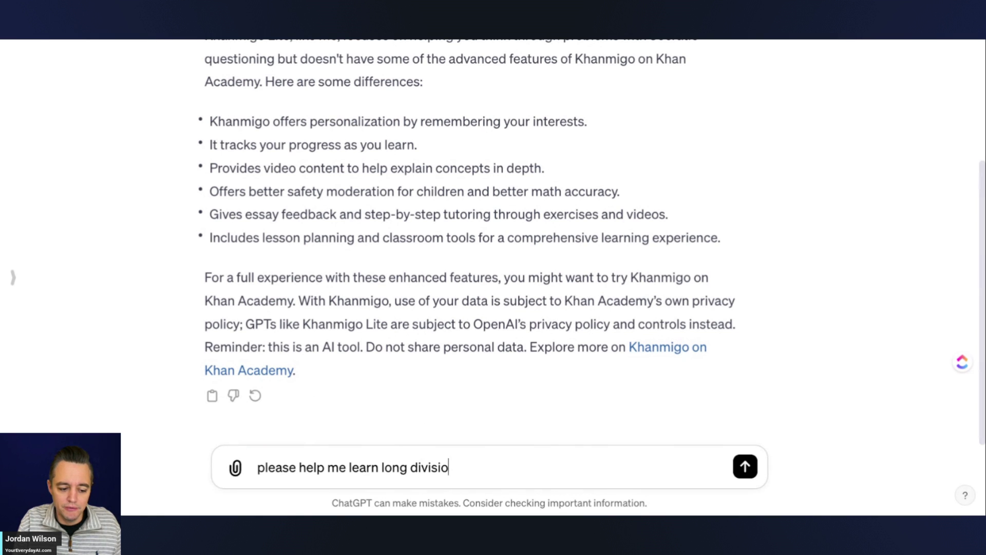
pyautogui.write('n')
pyautogui.press('Return')
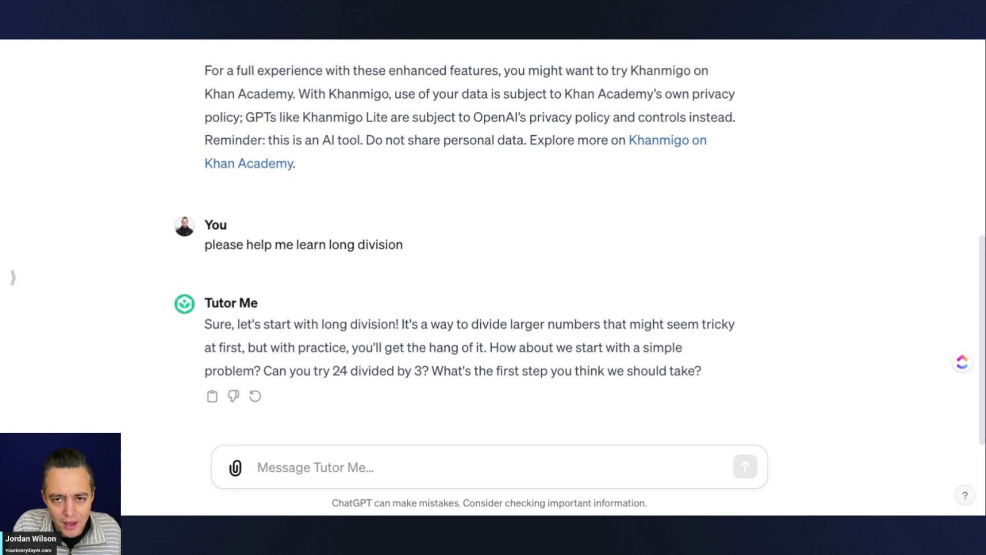
# Answer the tutor's question about the first step with "see how many times 3 goes into 24"
pyautogui.write('see how ')
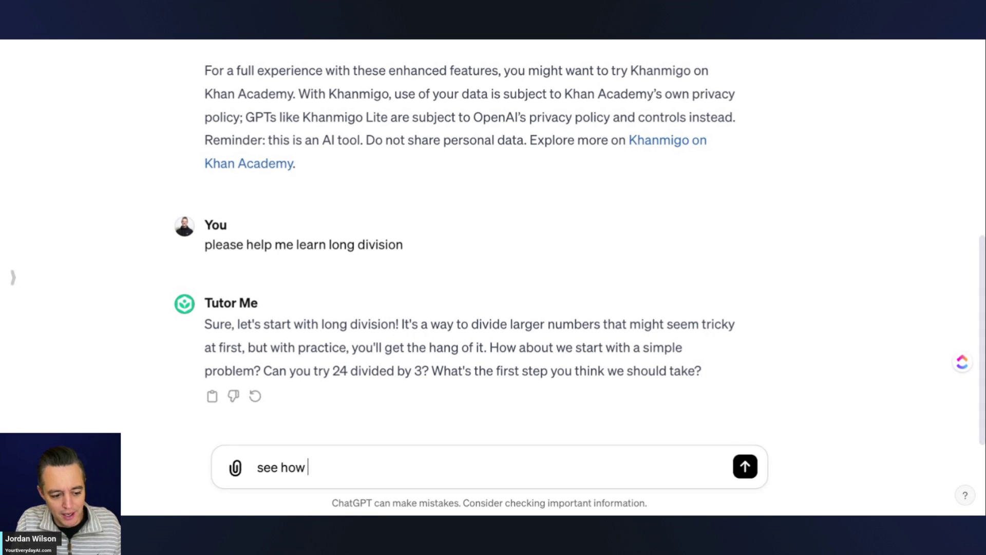
pyautogui.write('many times ')
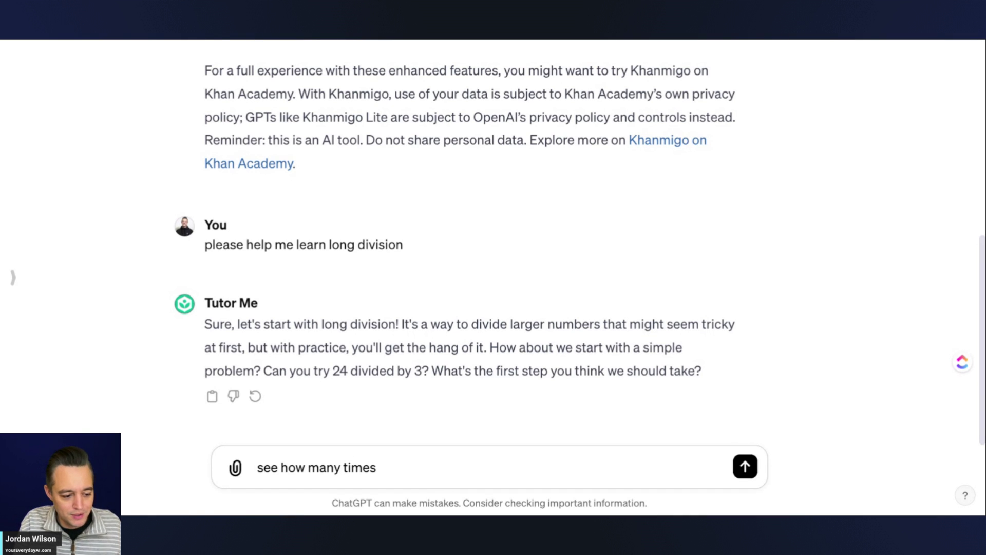
pyautogui.write('3 goe')
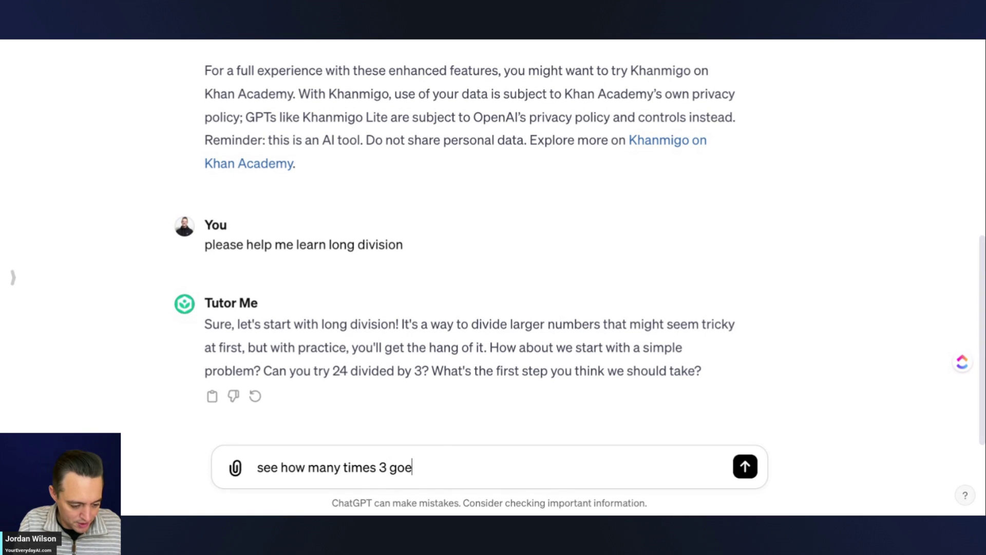
pyautogui.write('s into 24')
pyautogui.press('Return')
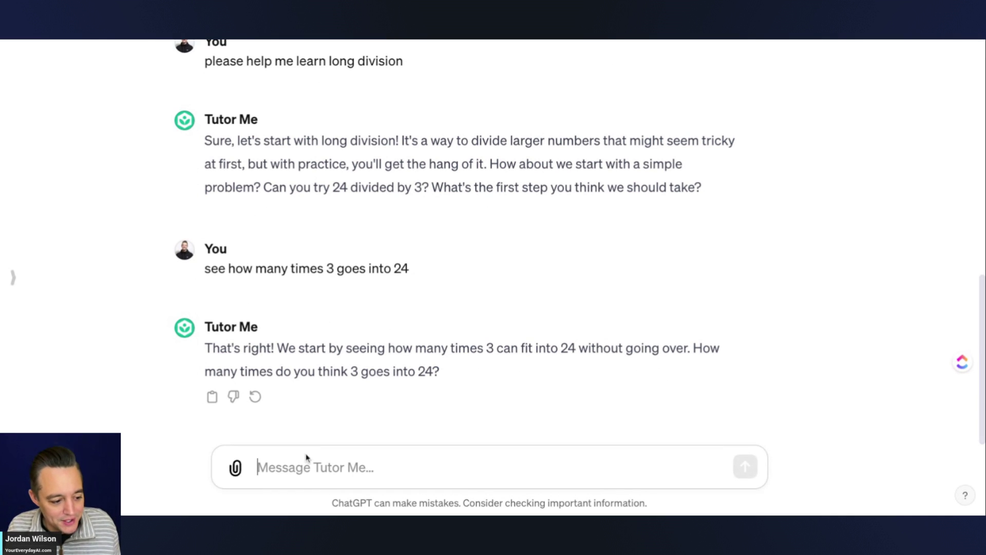
# Reply "8" to the tutor's division question and review the replies in the whole conversation
pyautogui.write('8')
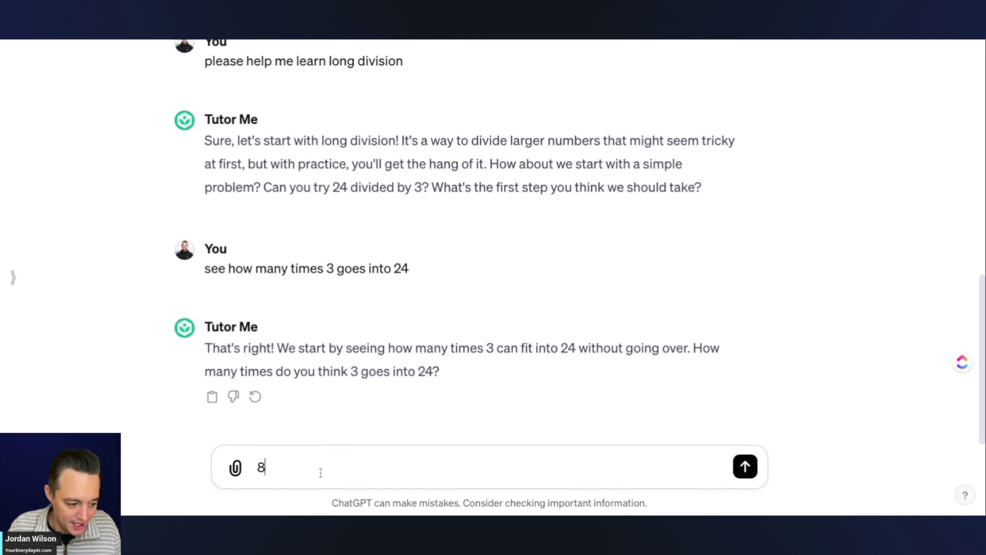
pyautogui.press('Return')
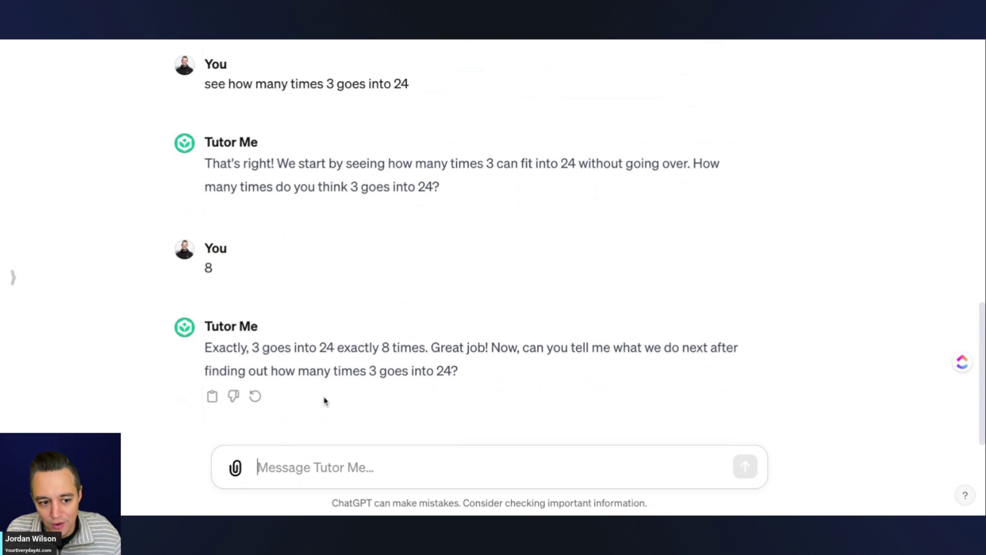
pyautogui.scroll(2, 325, 399)
pyautogui.moveTo(452, 261); pyautogui.dragTo(204, 232)
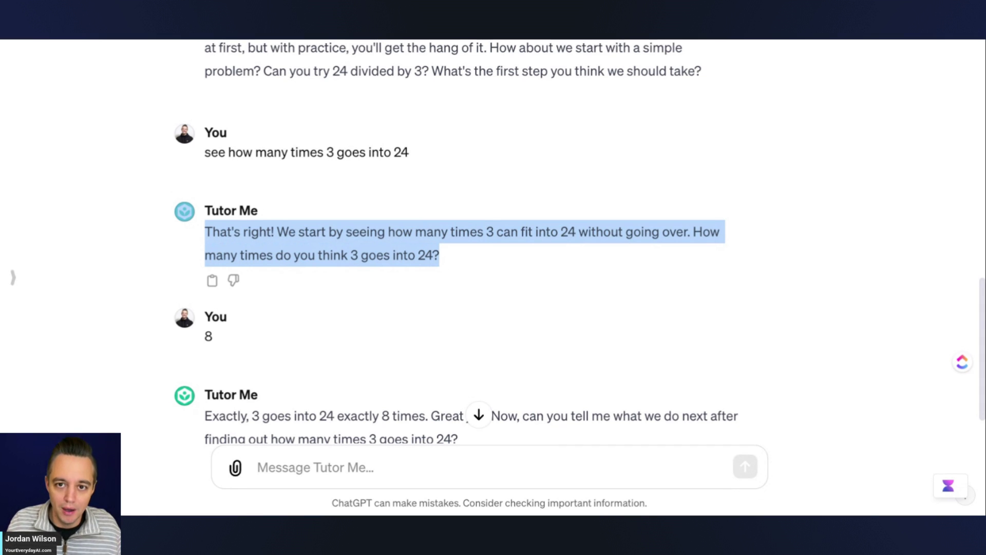
pyautogui.scroll(-2, 320, 271)
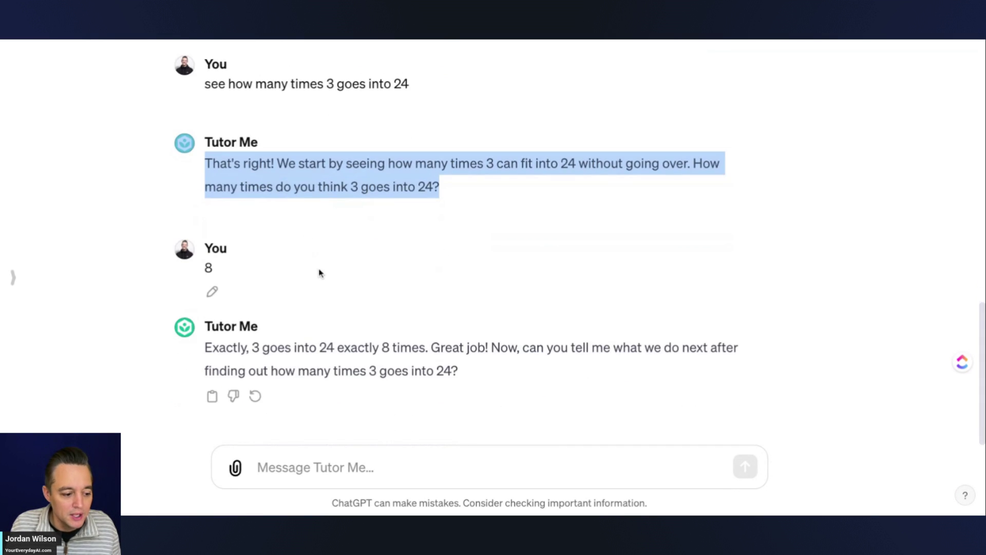
pyautogui.scroll(15, 319, 268)
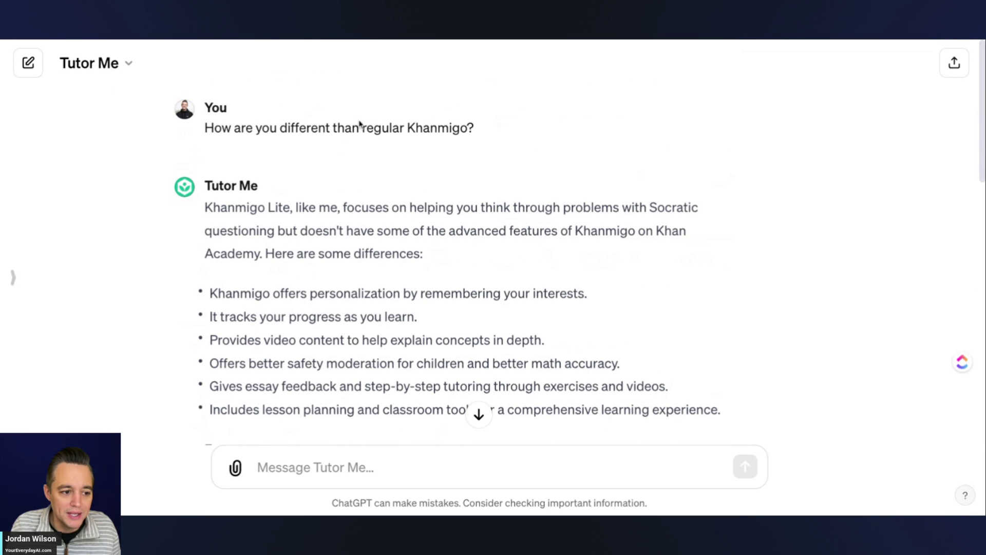
pyautogui.scroll(-15, 360, 123)
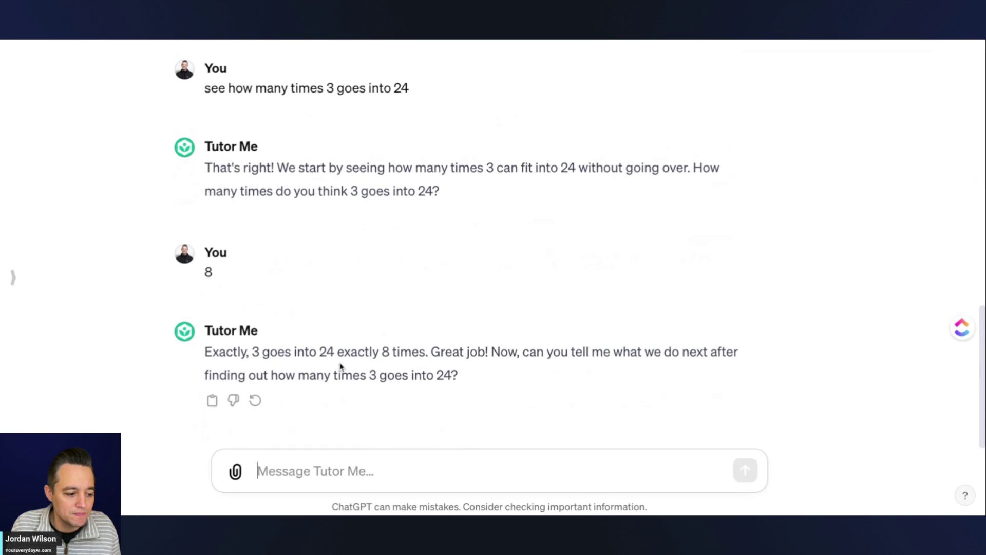
# Send the message "now can you please help me learn about ai?" and read the reply, highlighting its closing questions
pyautogui.click(325, 475)
pyautogui.write('now can y')
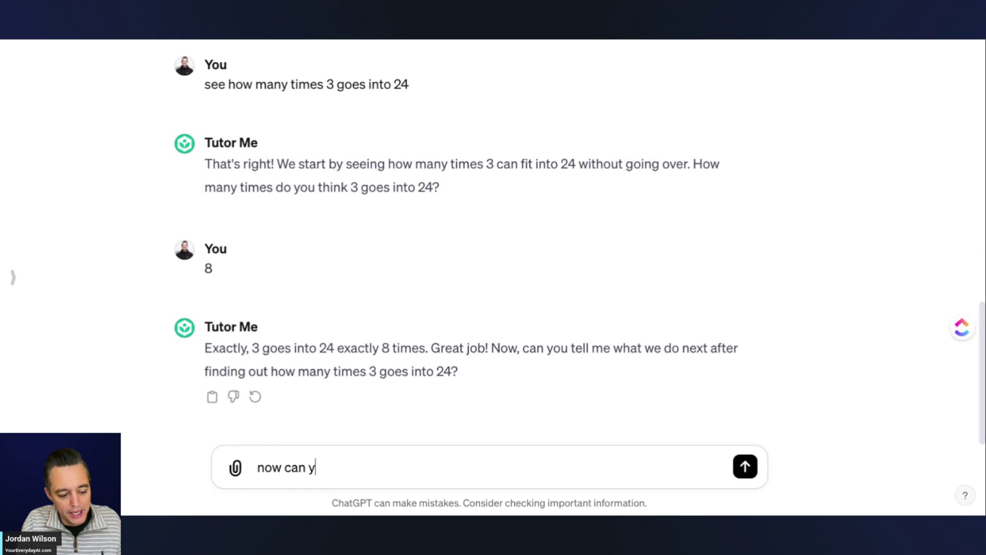
pyautogui.write('ou please help me')
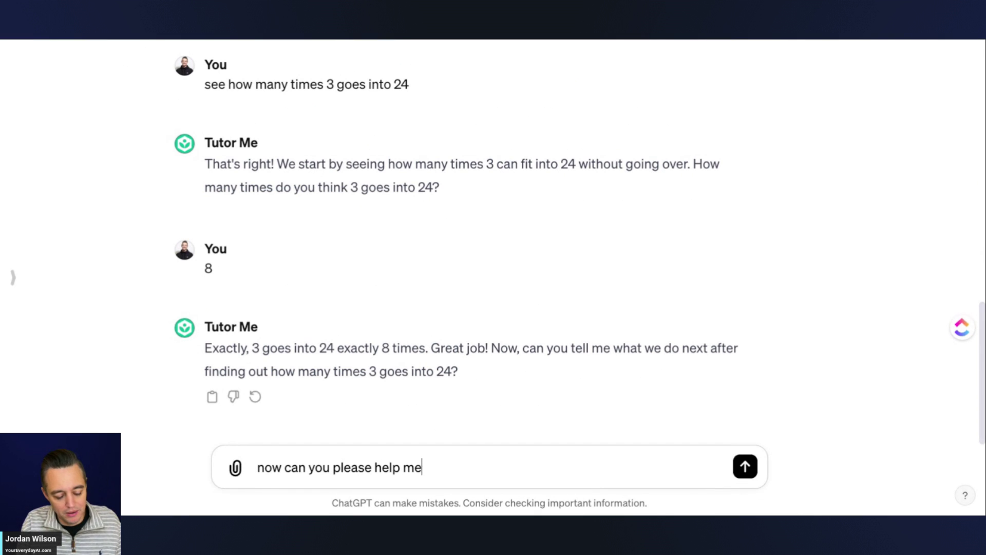
pyautogui.write(' learn about ')
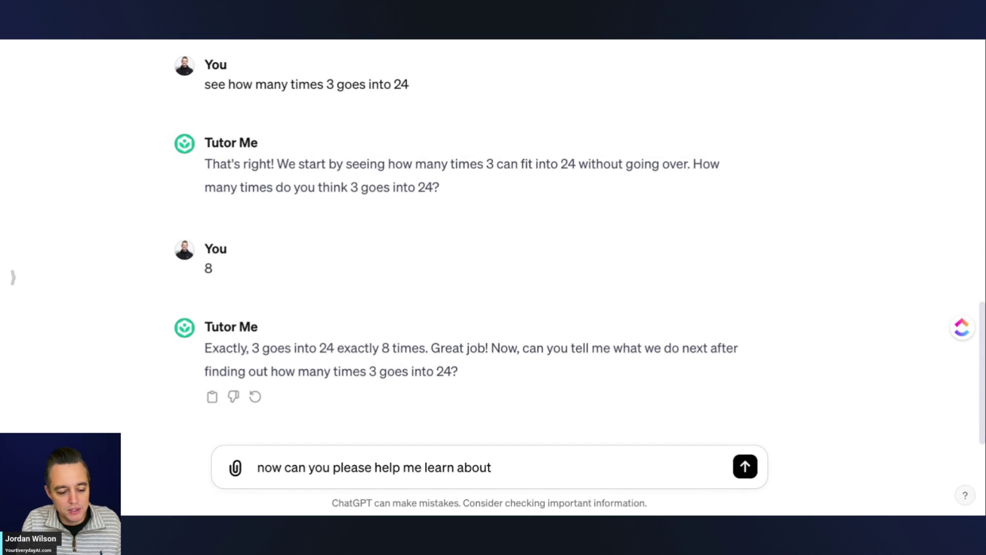
pyautogui.write('ai?')
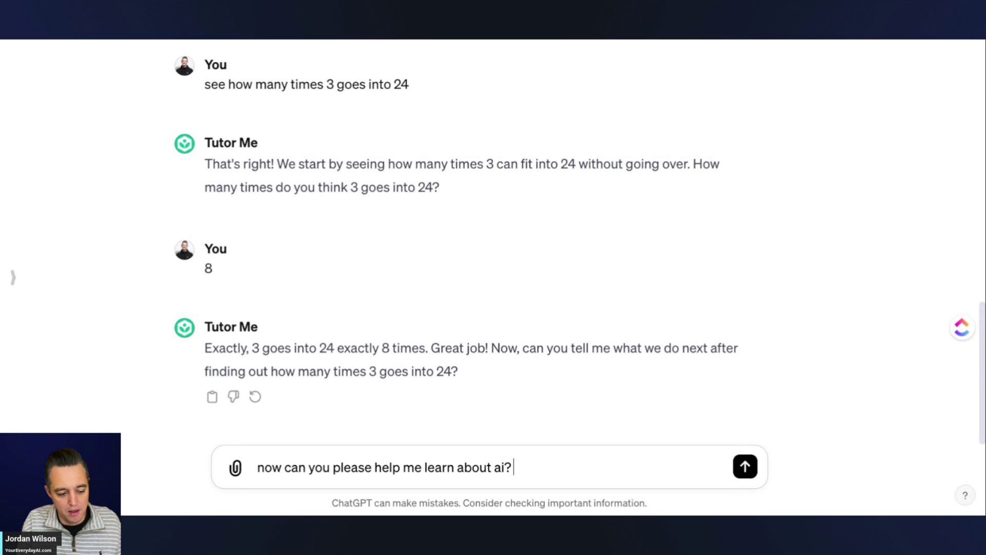
pyautogui.press('Return')
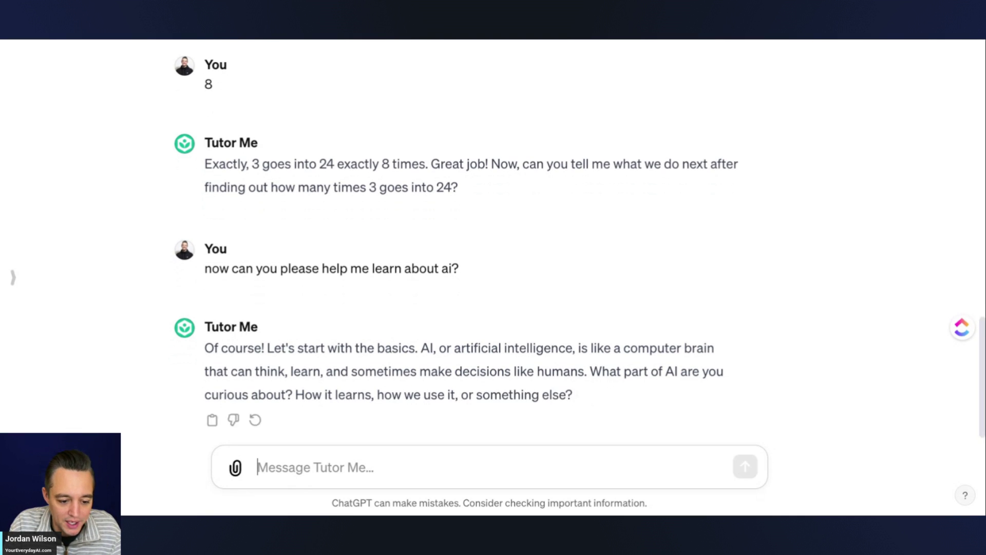
pyautogui.scroll(-1, 471, 231)
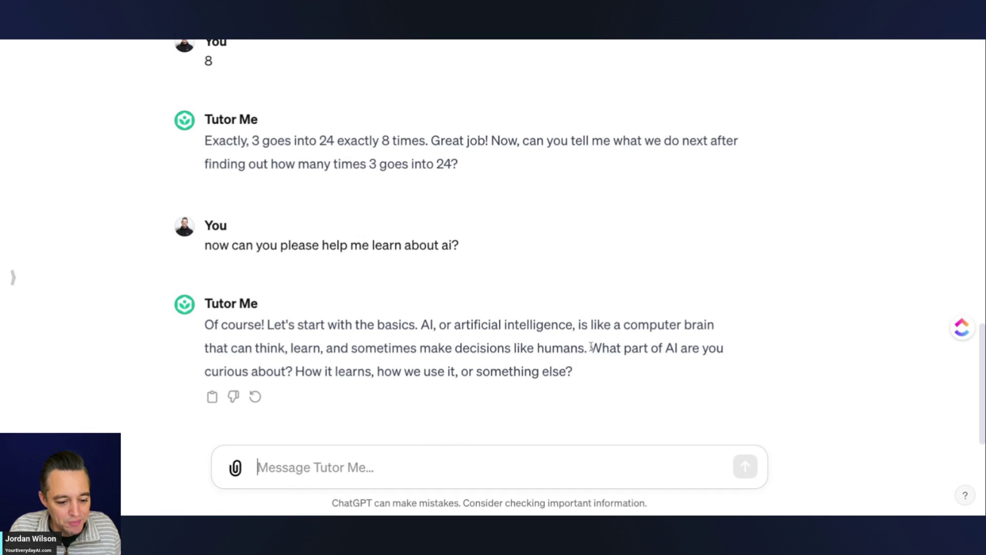
pyautogui.moveTo(590, 346); pyautogui.dragTo(642, 435)
# Send the message "the black box of generative ai" and read the reply, highlighting its first paragraph
pyautogui.click(570, 473)
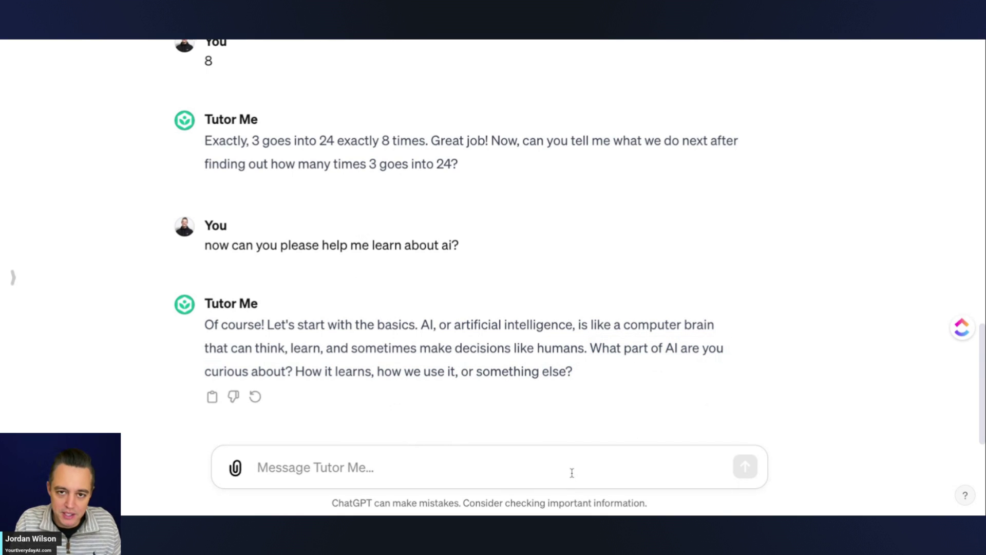
pyautogui.write('generat')
pyautogui.hotkey('ctrl', 'a')
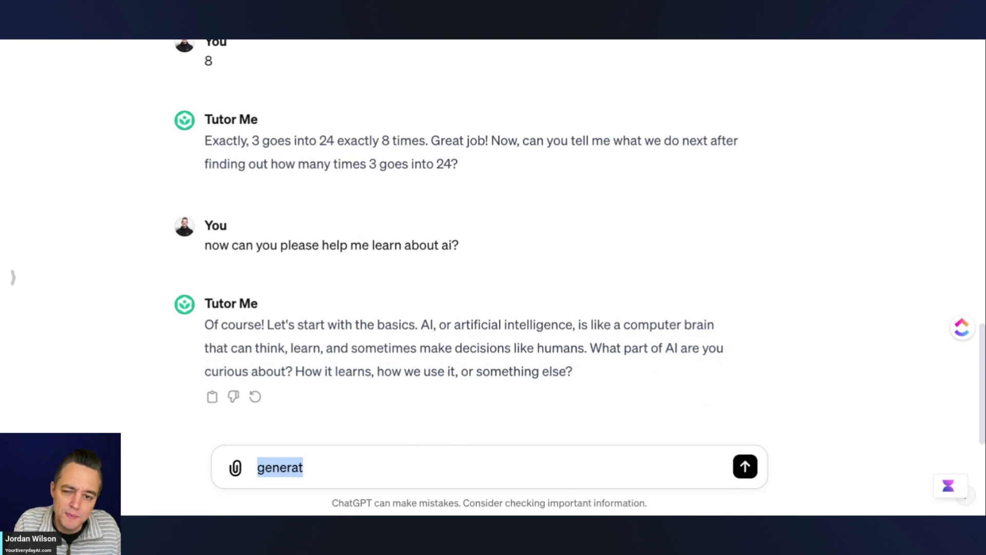
pyautogui.write('the black bo')
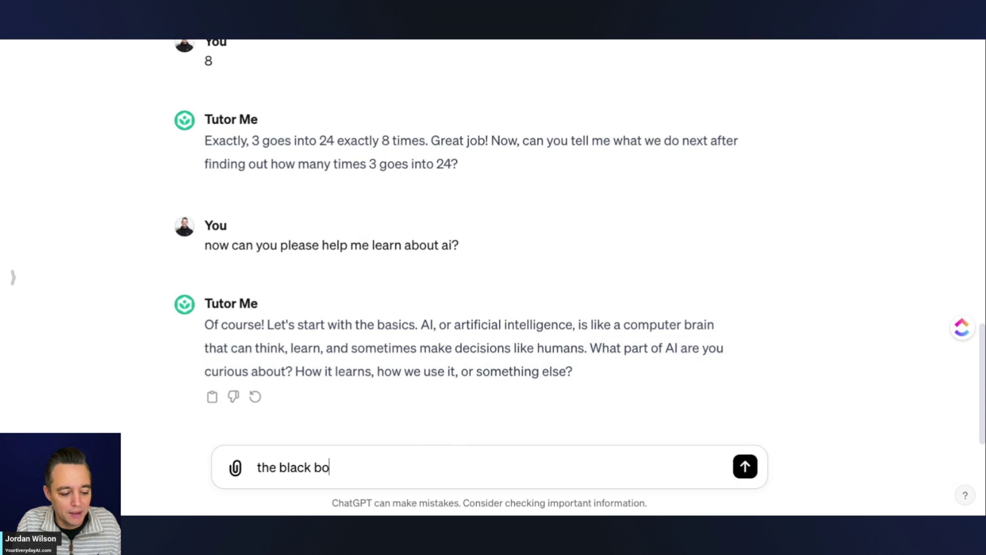
pyautogui.write('x of generative')
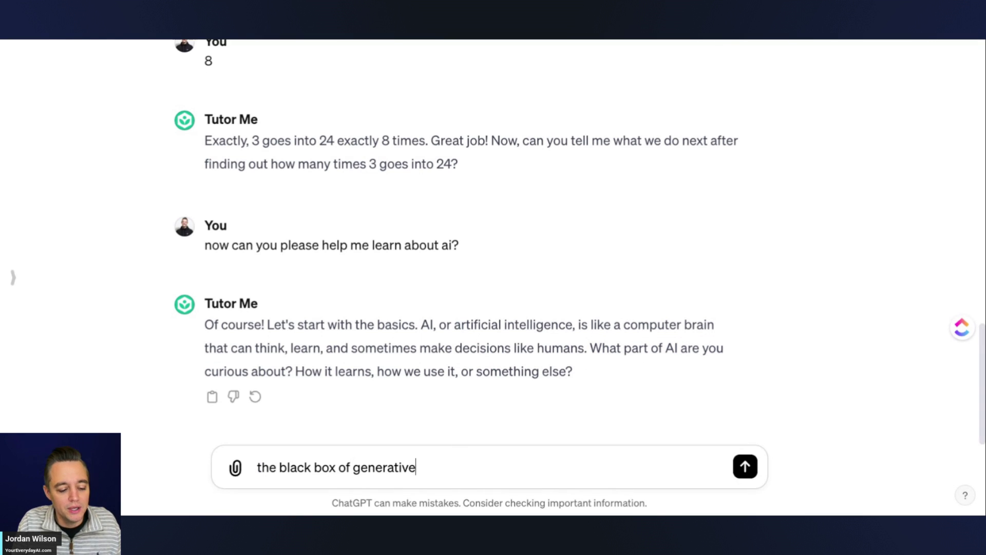
pyautogui.write(' ai')
pyautogui.press('Return')
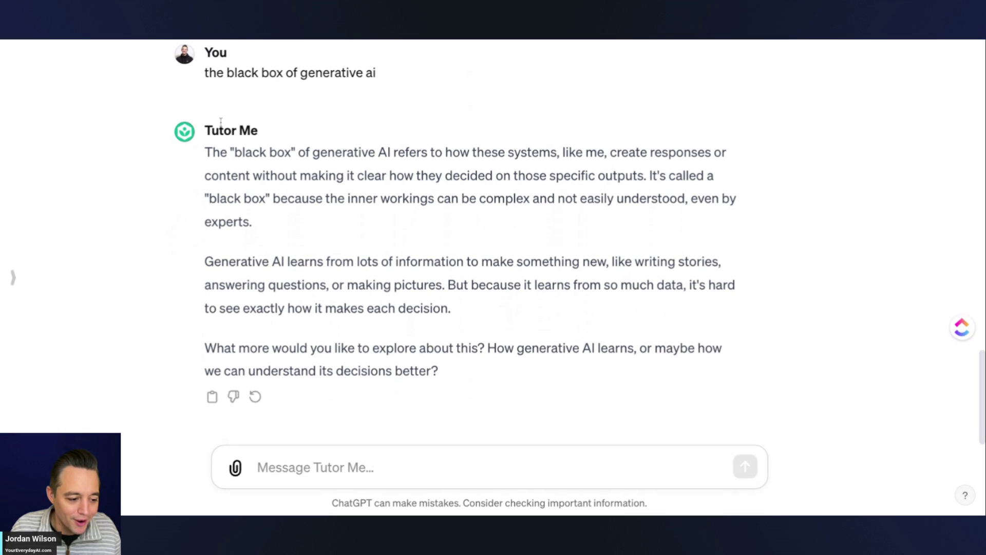
pyautogui.tripleClick(303, 221)
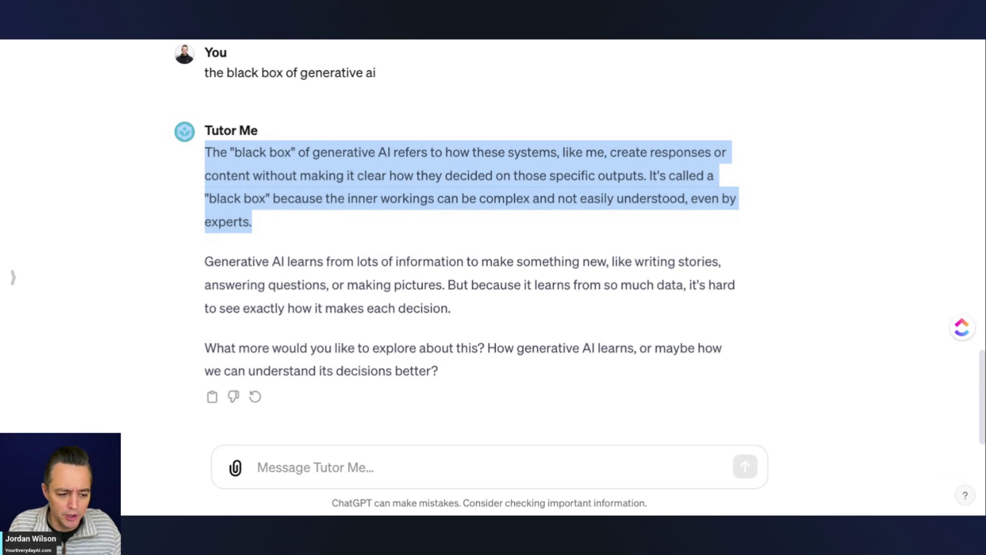
pyautogui.click(271, 263)
pyautogui.scroll(3, 286, 272)
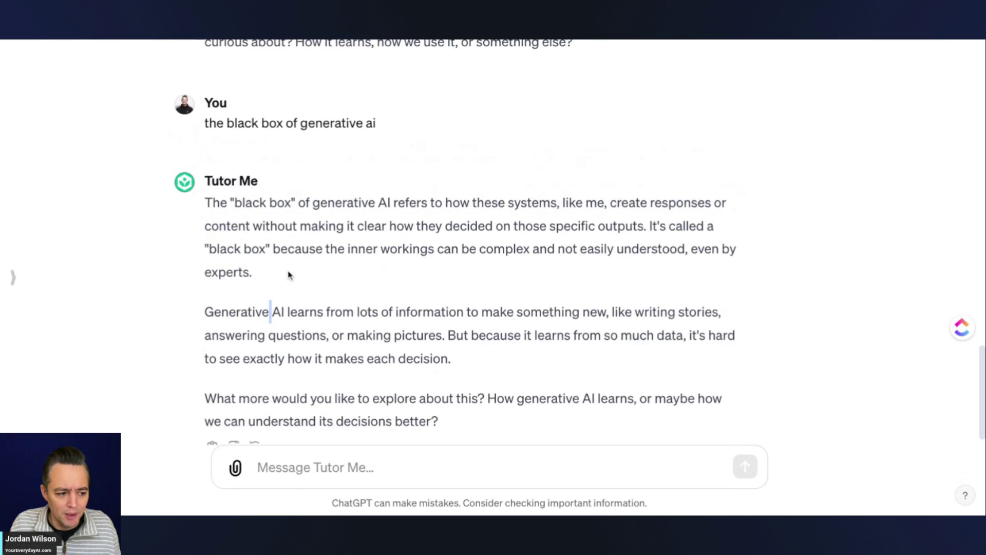
pyautogui.scroll(-3, 337, 449)
# Ask "what else can the tutor me gpt do?" and read through the list of capabilities in the reply
pyautogui.click(326, 454)
pyautogui.write('wh')
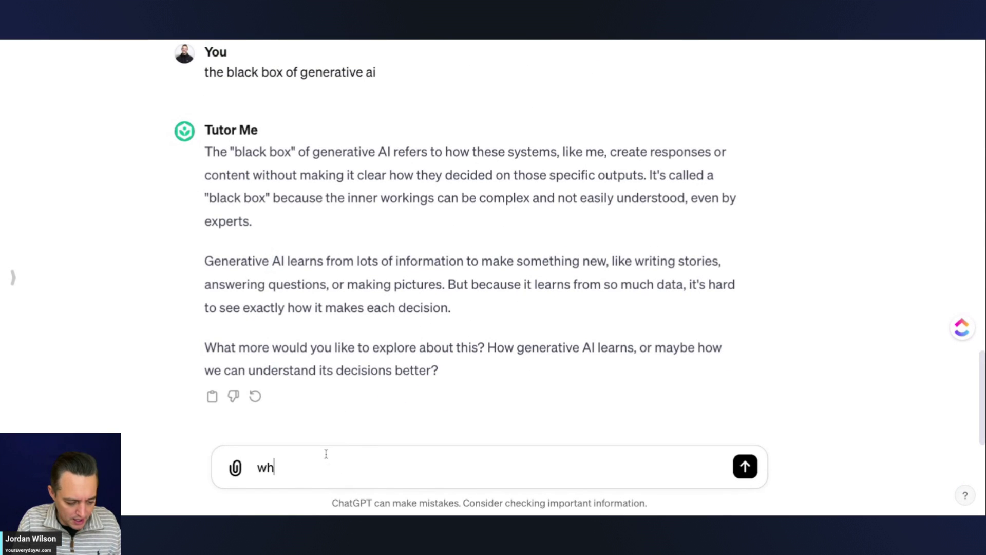
pyautogui.write('at else can the tutor me ')
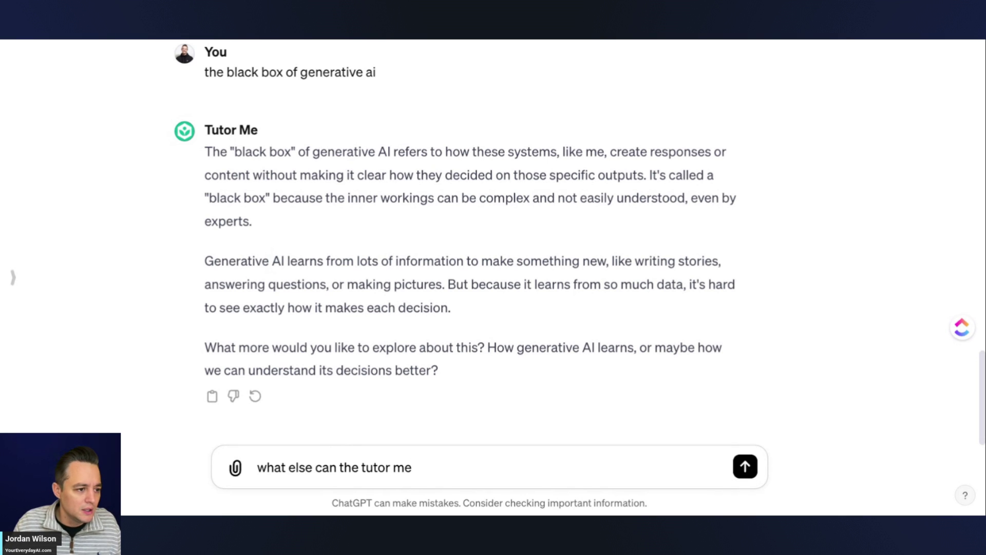
pyautogui.write('gpt do')
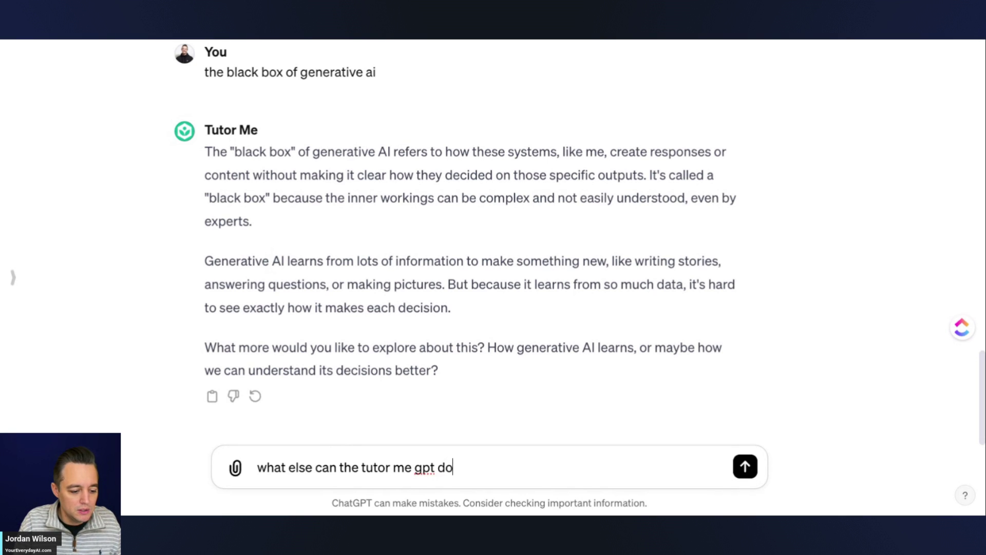
pyautogui.write('?')
pyautogui.press('Return')
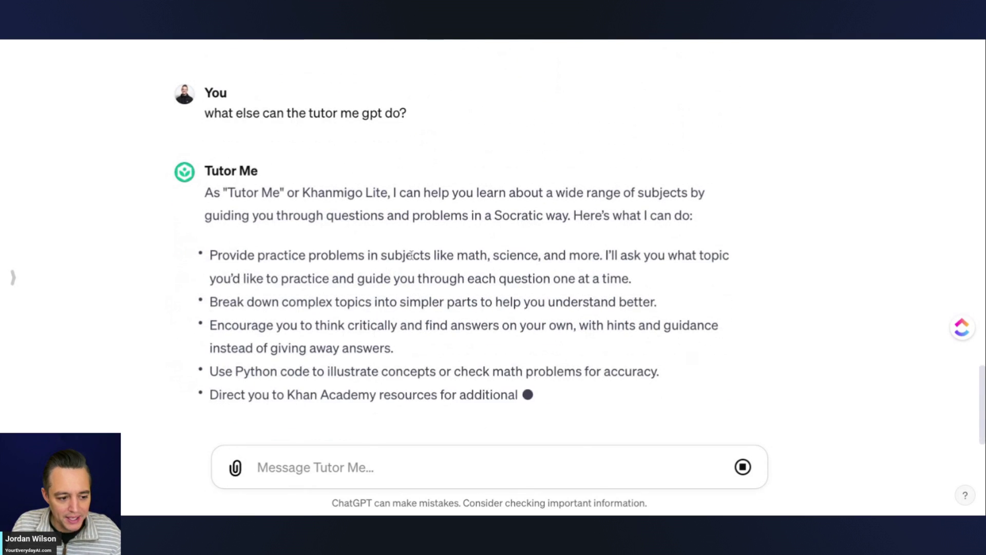
pyautogui.moveTo(412, 255); pyautogui.dragTo(229, 231)
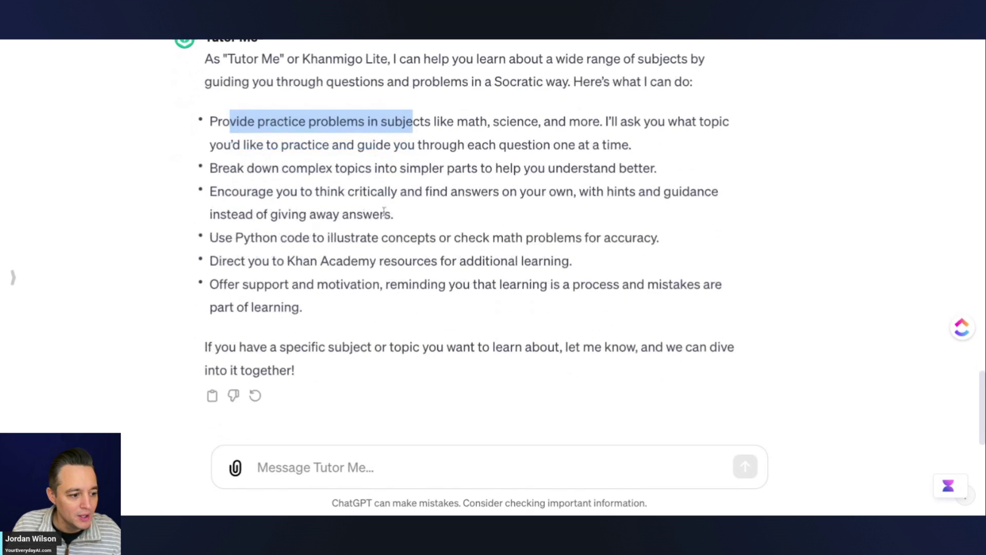
pyautogui.click(396, 171)
pyautogui.scroll(1, 423, 252)
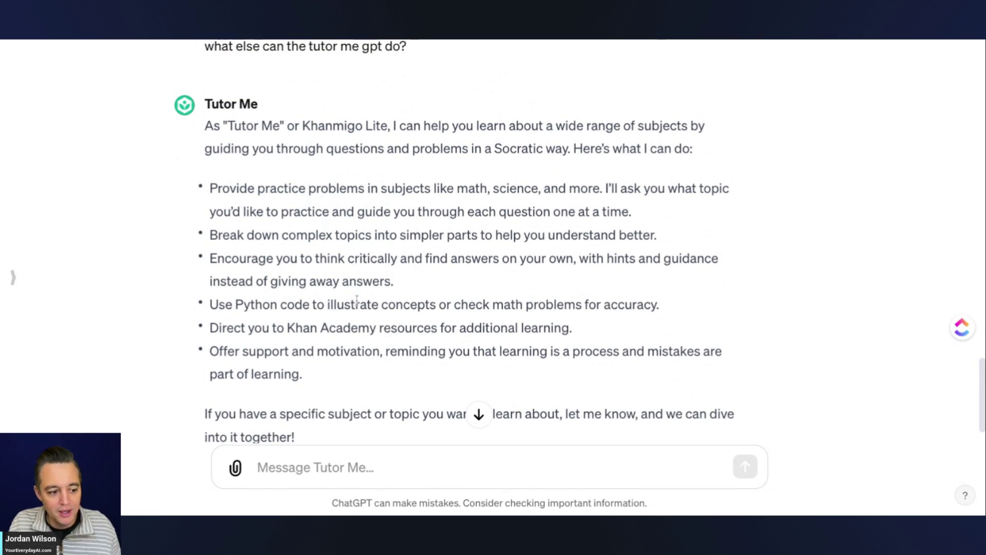
pyautogui.scroll(-2, 396, 437)
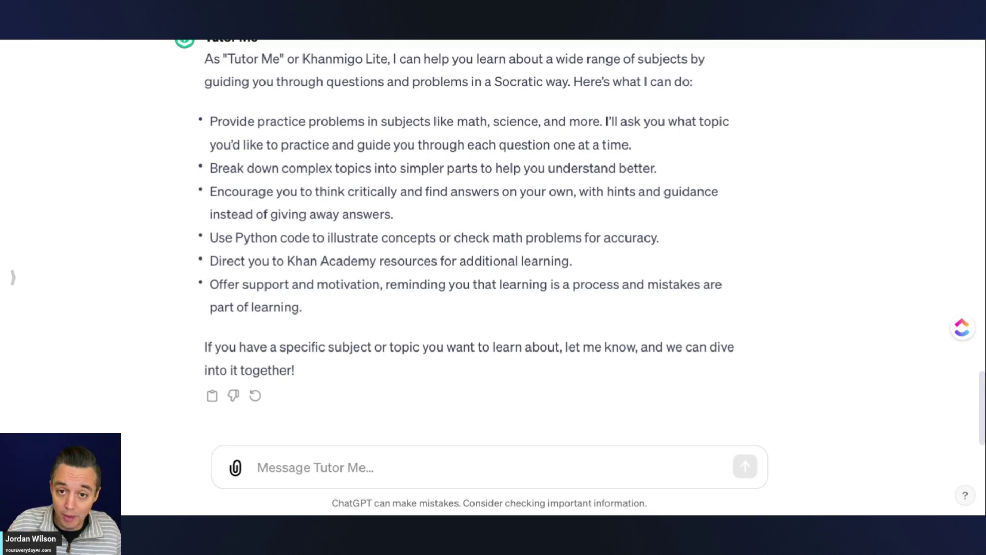
# Send the question "what is a common business KPI in logisitics" and highlight the KPI named in the reply
pyautogui.click(381, 481)
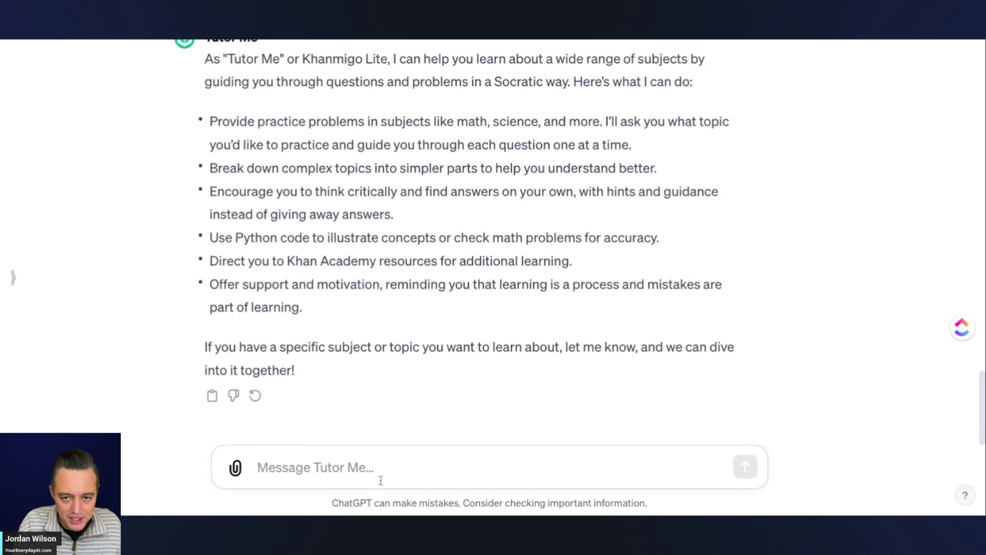
pyautogui.write('what is a b')
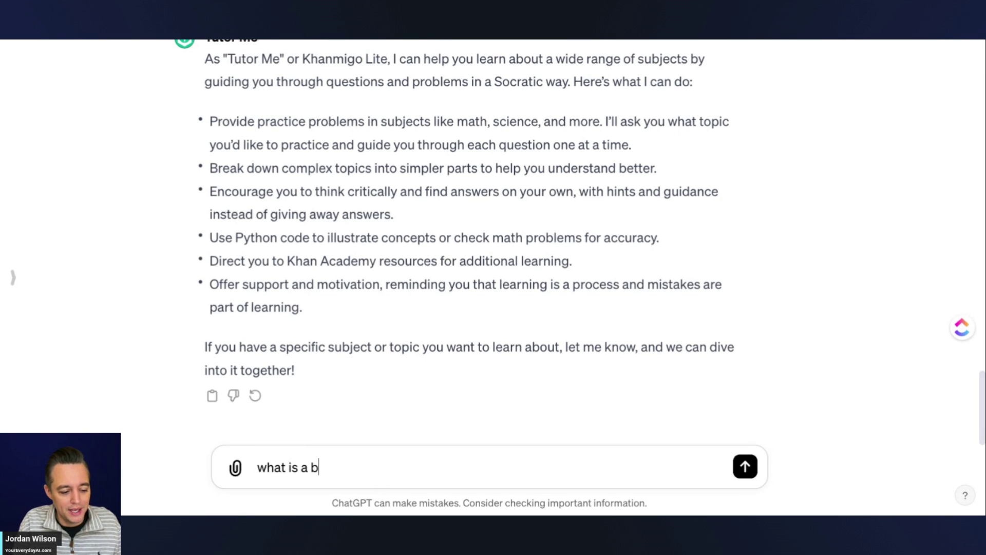
pyautogui.press('BackSpace')
pyautogui.write('commong b')
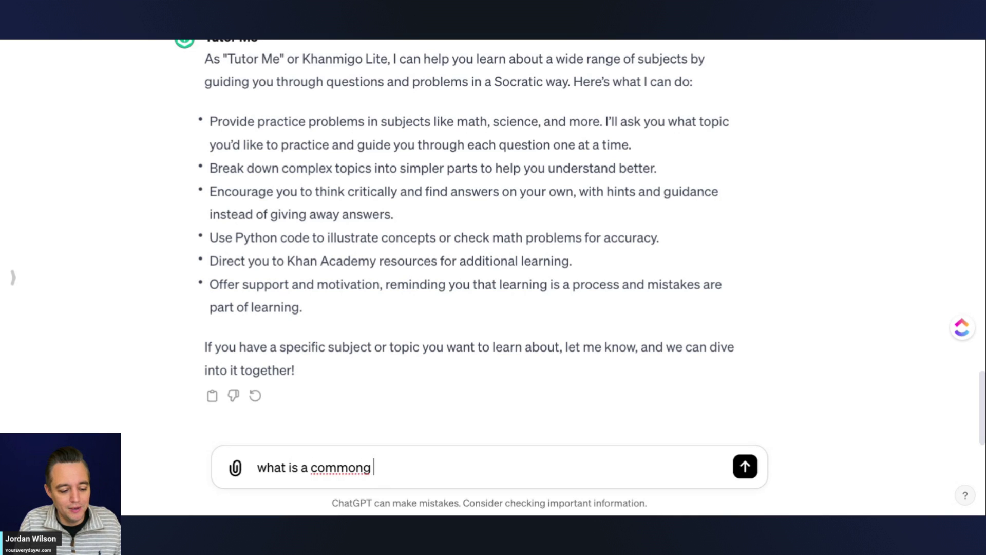
pyautogui.press('BackSpace')
pyautogui.press('BackSpace')
pyautogui.press('BackSpace')
pyautogui.write('business')
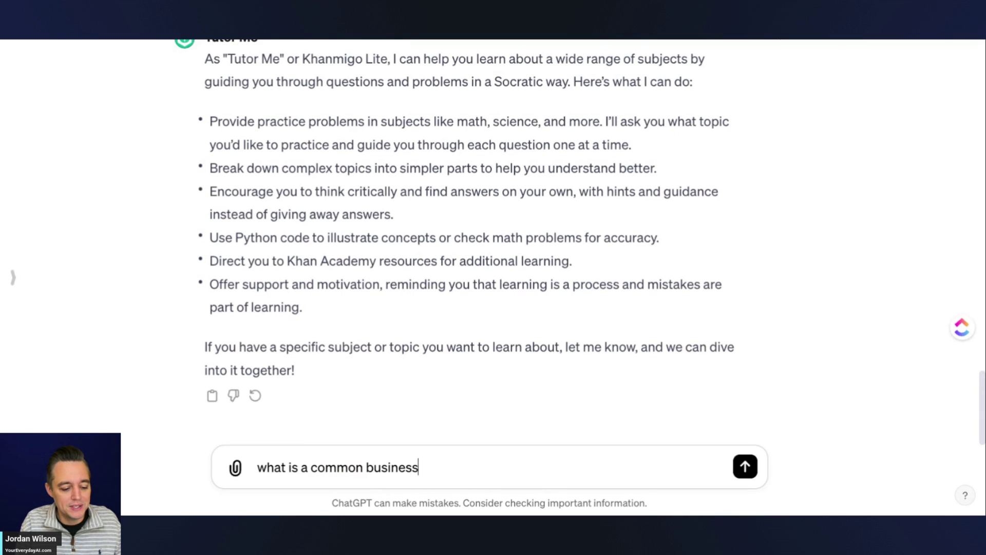
pyautogui.write(' KPI')
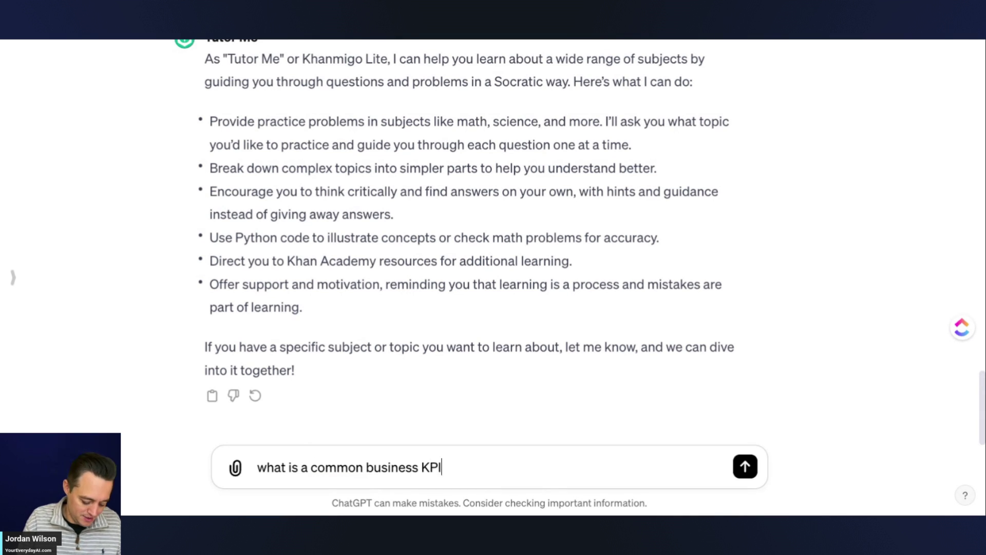
pyautogui.write(' in logisitics')
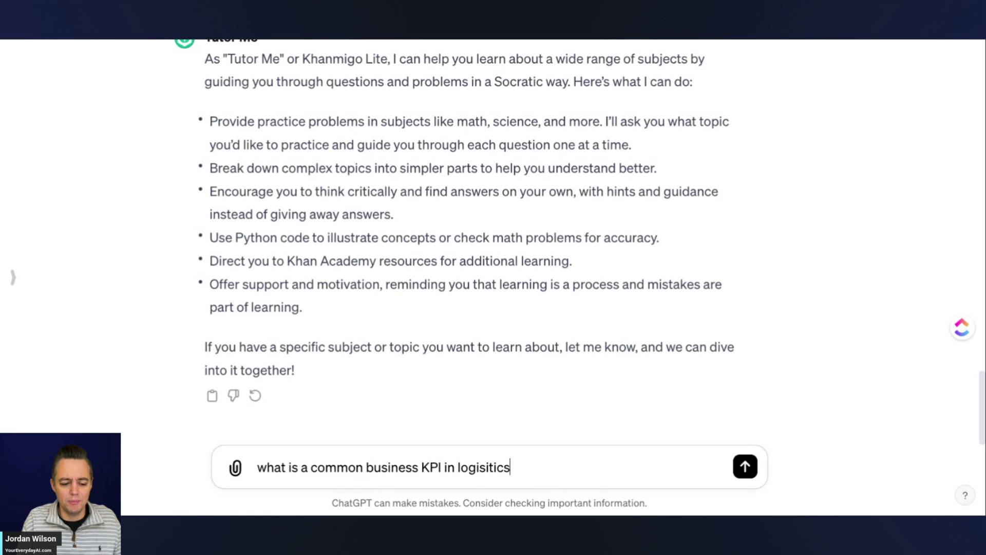
pyautogui.press('Return')
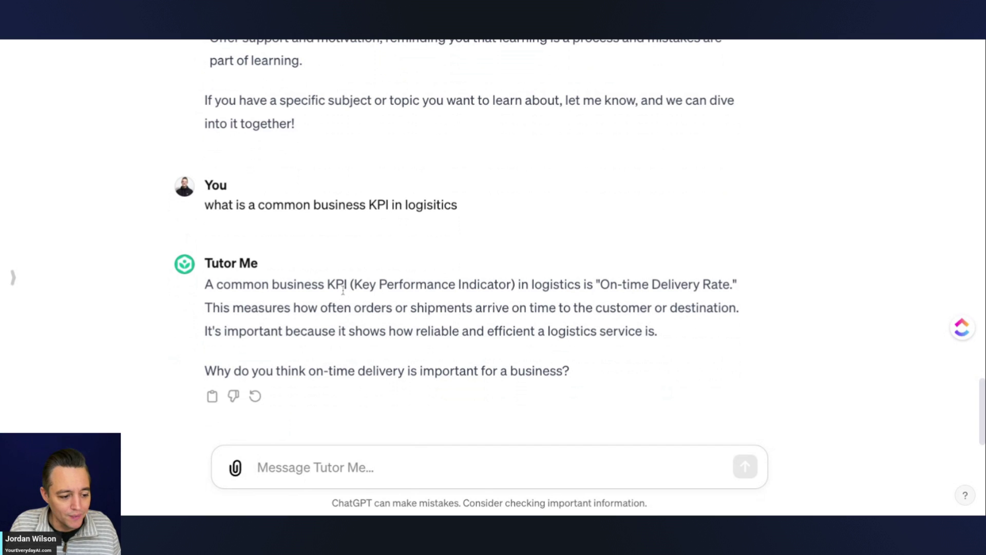
pyautogui.moveTo(591, 285); pyautogui.dragTo(815, 290)
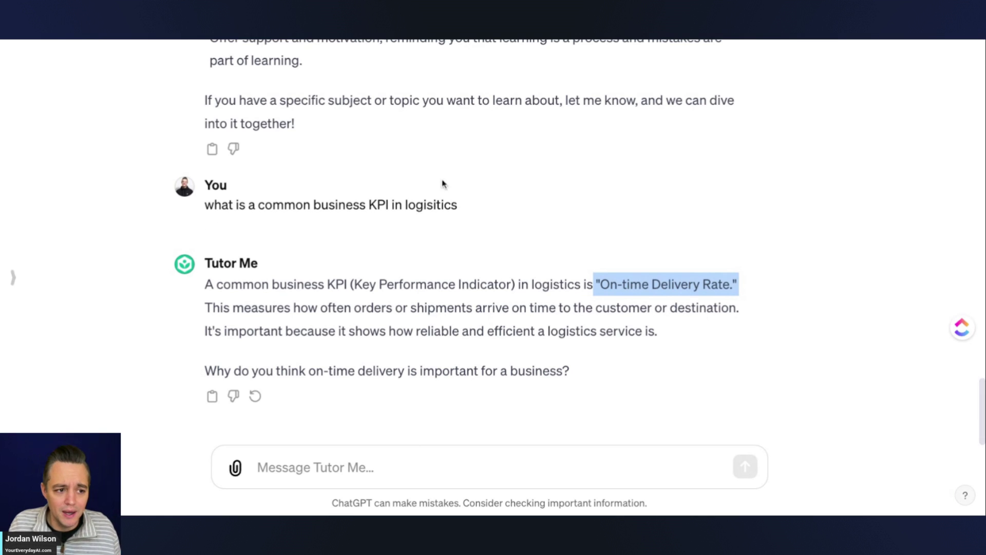
# Go back to the start of the conversation, then switch to the Everyday AI website
pyautogui.scroll(20, 443, 184)
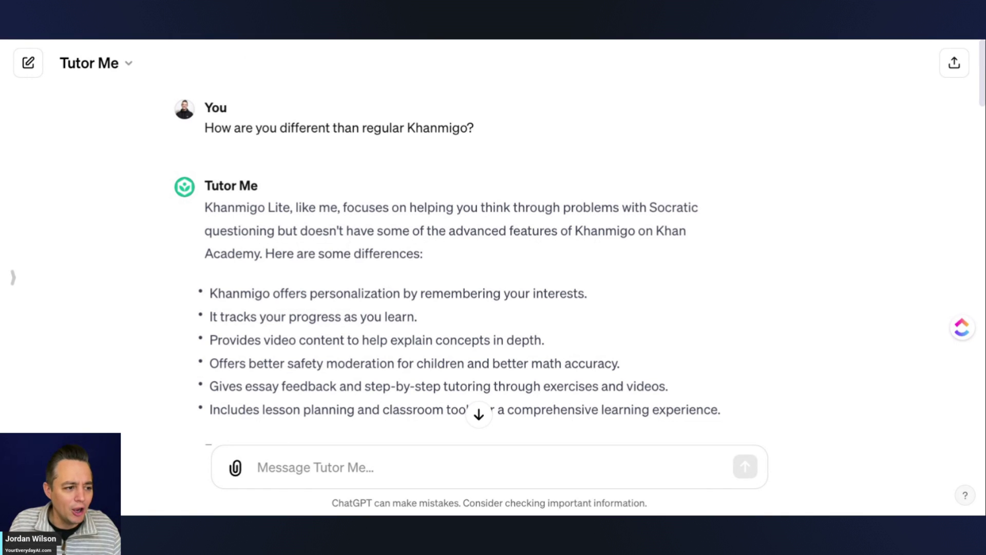
pyautogui.hotkey('ctrl', 'Tab')
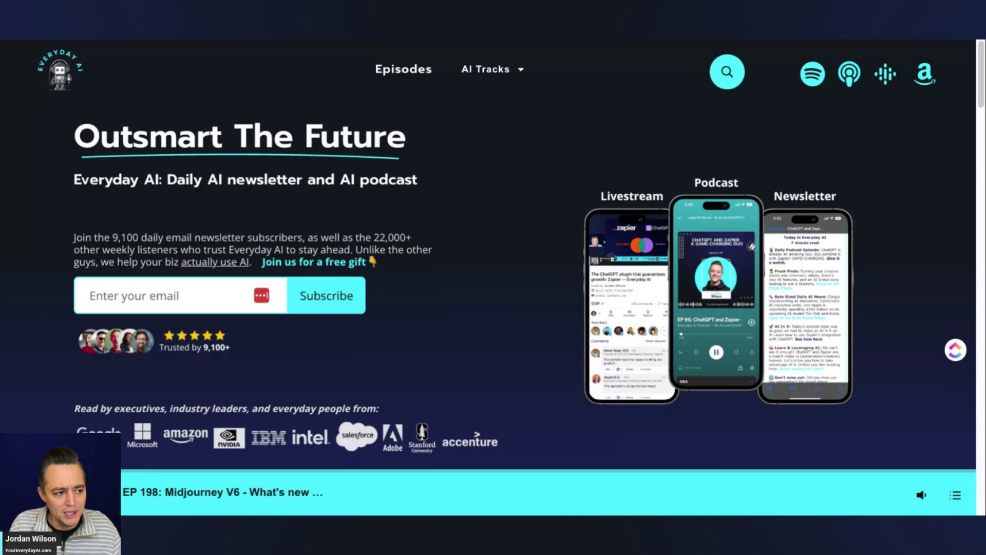